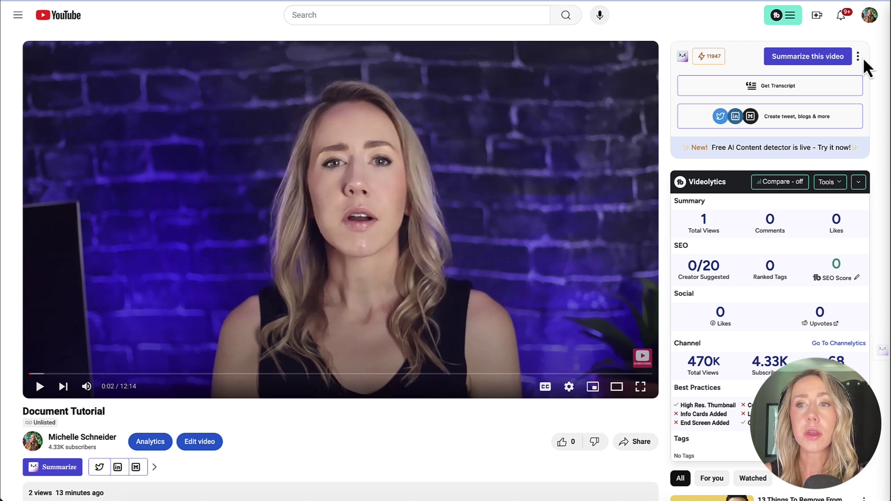
- Summarize the Document Tutorial video with the AI extension and look through the timestamped key points
{"action": "left_click", "coordinate": [823, 56]}
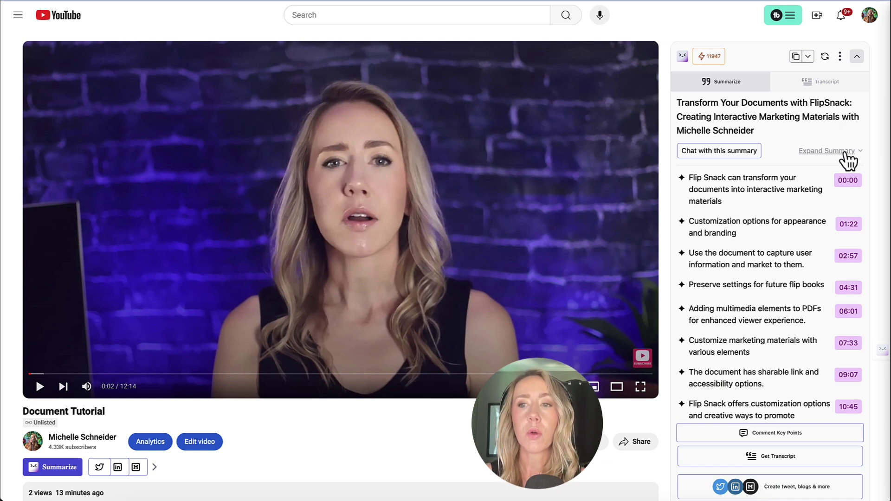
{"action": "scroll", "coordinate": [822, 196], "scroll_direction": "down", "scroll_amount": 1}
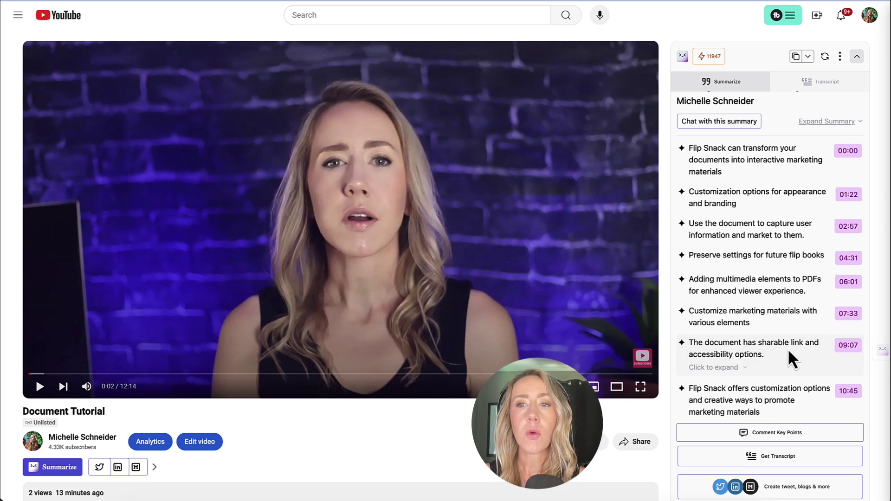
{"action": "scroll", "coordinate": [788, 349], "scroll_direction": "down", "scroll_amount": 2}
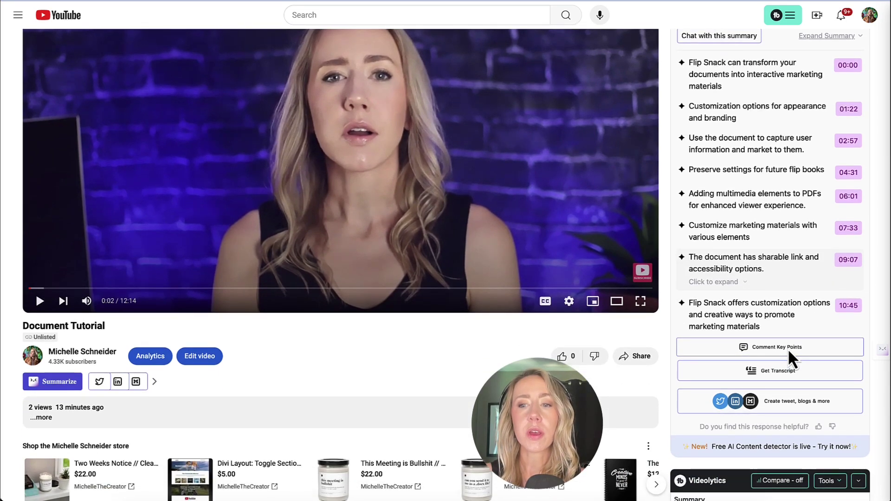
{"action": "scroll", "coordinate": [788, 349], "scroll_direction": "up", "scroll_amount": 1}
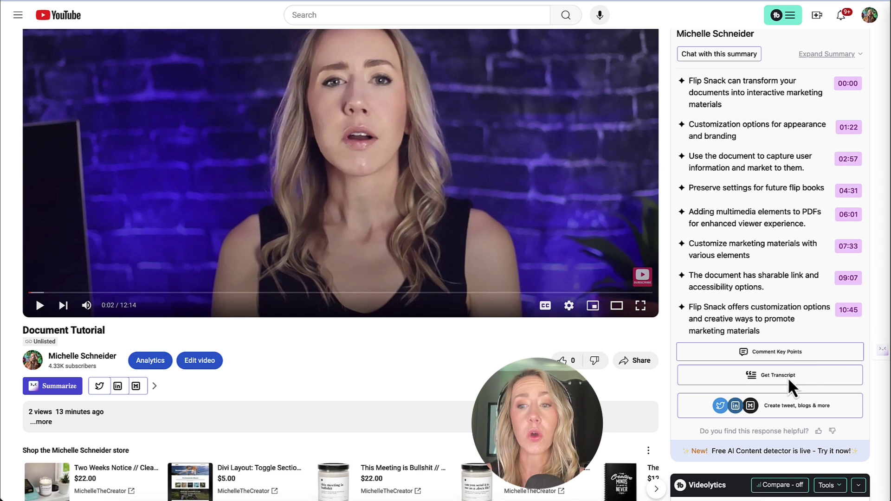
- Generate a blog post from the video using the extension's tweet and blog creation options
{"action": "left_click", "coordinate": [800, 411]}
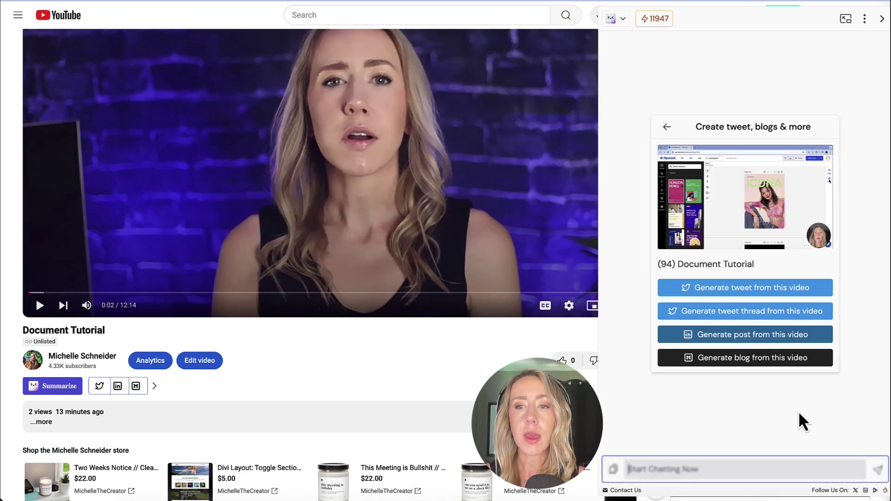
{"action": "left_click", "coordinate": [770, 359]}
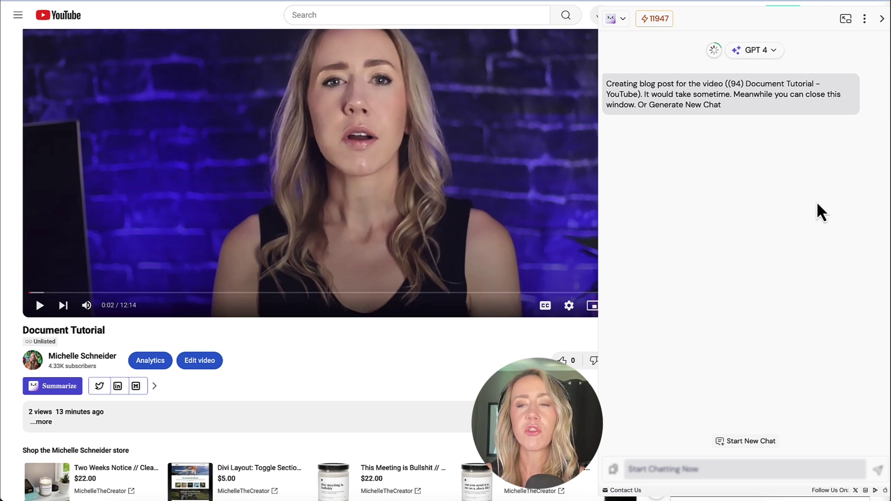
- Check the AI models available for the chat and read through the generated blog post and its SEO section
{"action": "left_click", "coordinate": [775, 51]}
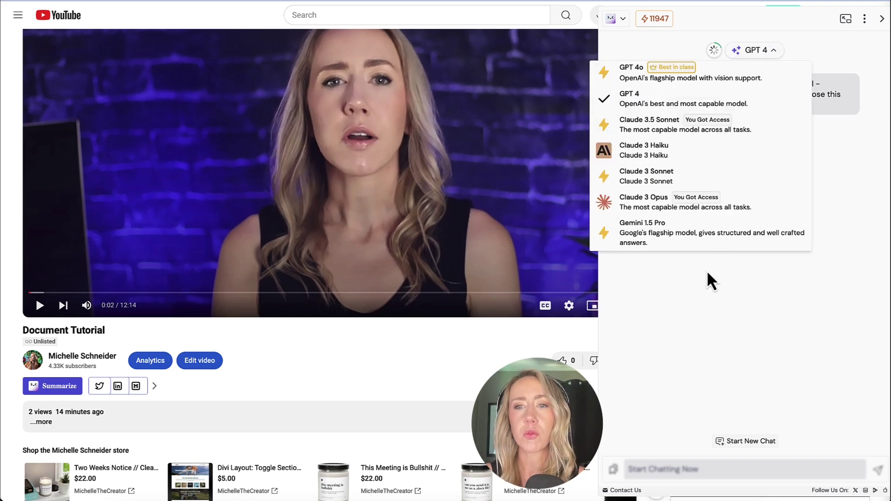
{"action": "scroll", "coordinate": [711, 182], "scroll_direction": "down", "scroll_amount": 2}
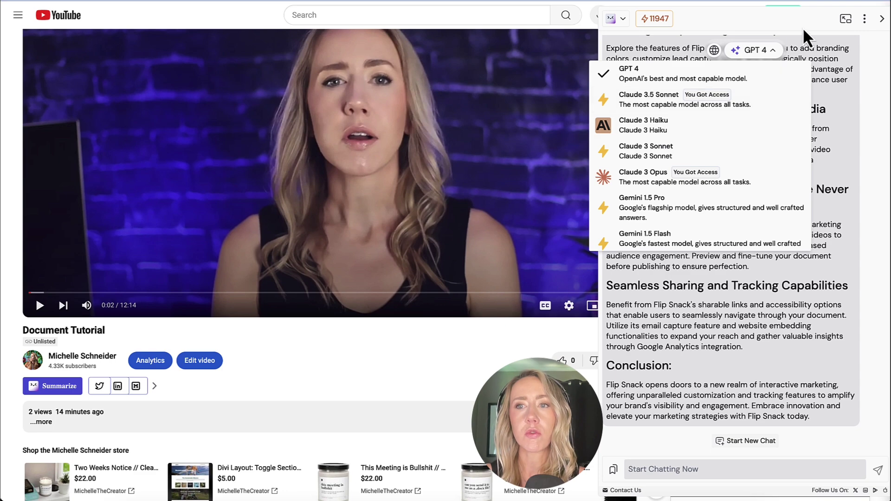
{"action": "left_click", "coordinate": [867, 68]}
{"action": "scroll", "coordinate": [788, 192], "scroll_direction": "up", "scroll_amount": 5}
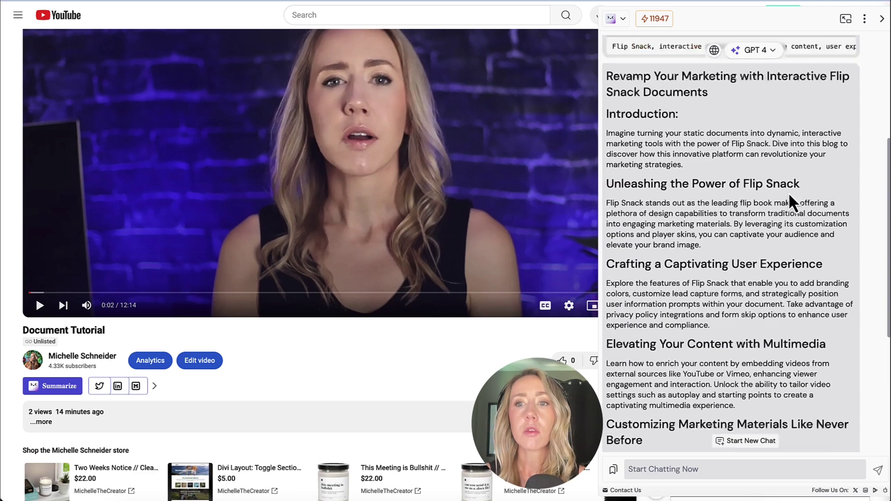
{"action": "scroll", "coordinate": [789, 194], "scroll_direction": "up", "scroll_amount": 2}
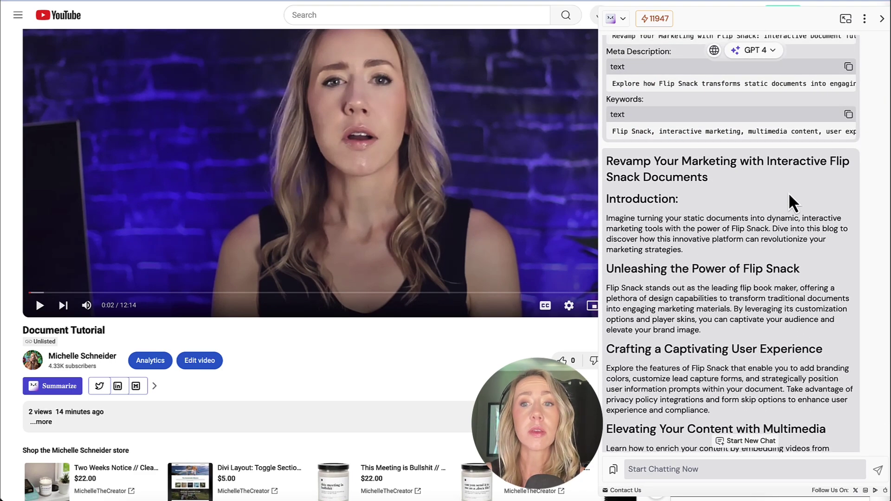
{"action": "scroll", "coordinate": [789, 193], "scroll_direction": "down", "scroll_amount": 10}
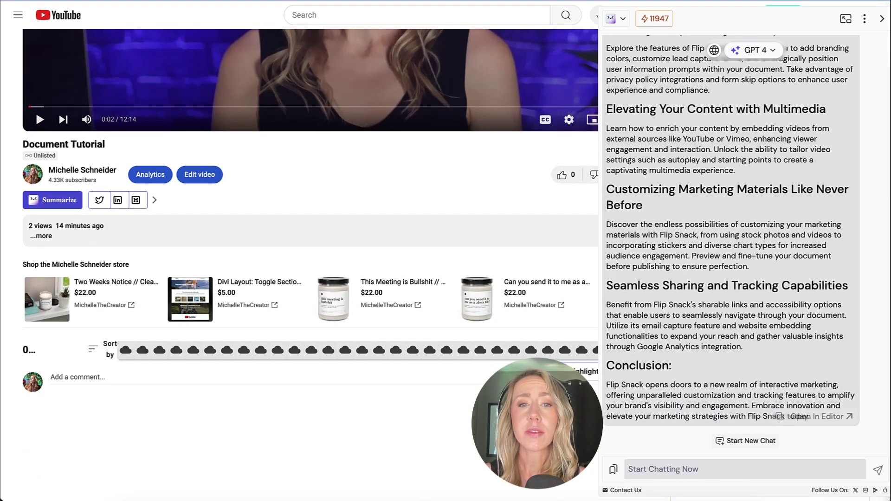
{"action": "scroll", "coordinate": [311, 200], "scroll_direction": "up", "scroll_amount": 6}
- Send the chat the prompt "Write a YouTube video description" and read the reply through to its hashtags
{"action": "left_click", "coordinate": [666, 472]}
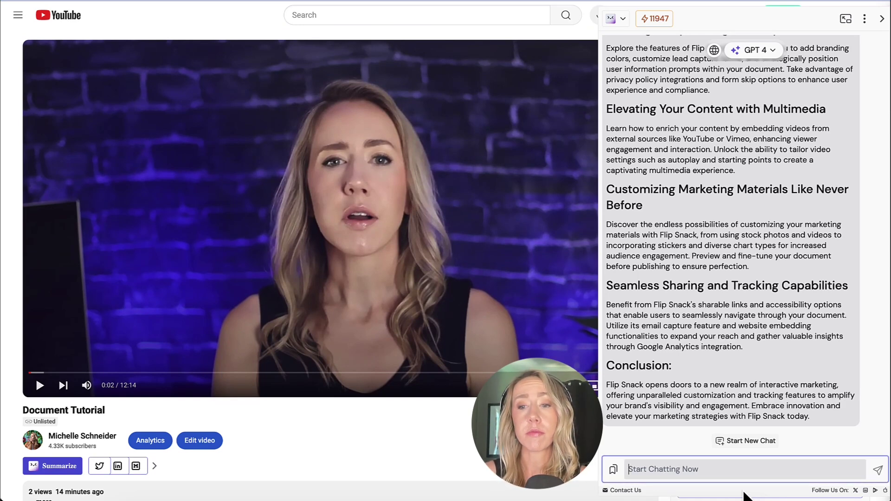
{"action": "type", "text": "Write a YouTube video description"}
{"action": "left_click", "coordinate": [879, 471]}
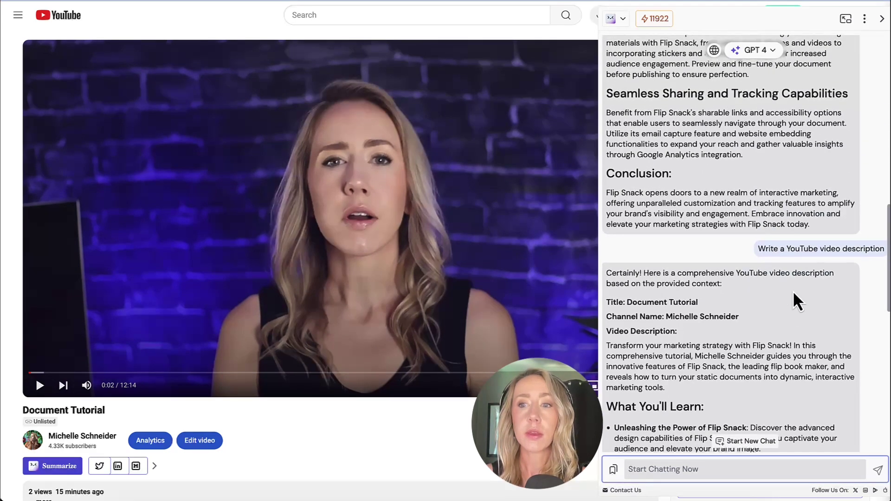
{"action": "scroll", "coordinate": [793, 290], "scroll_direction": "down", "scroll_amount": 1}
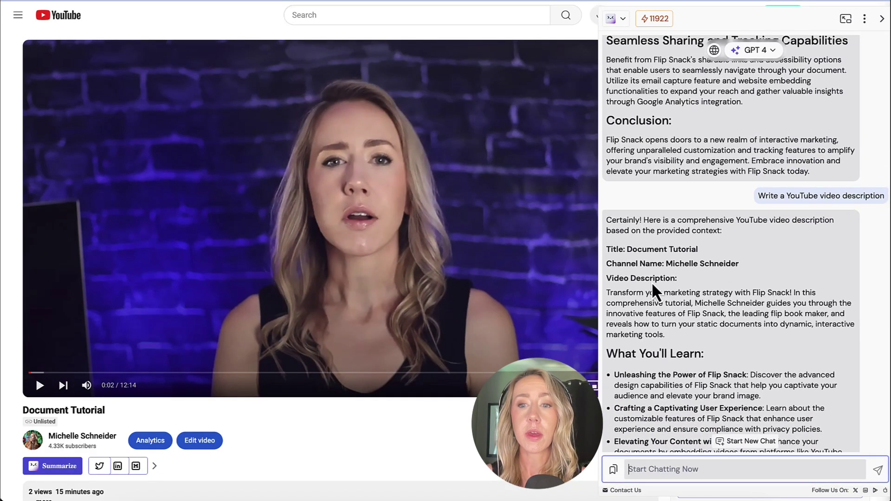
{"action": "scroll", "coordinate": [720, 309], "scroll_direction": "down", "scroll_amount": 3}
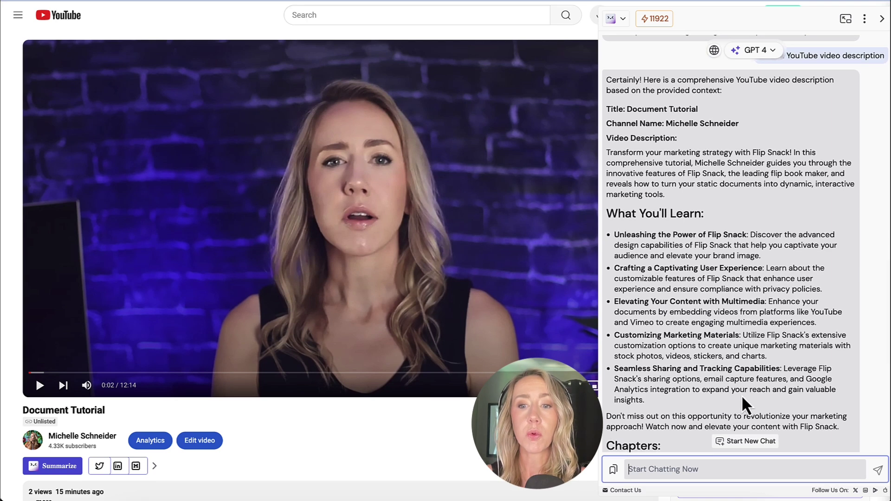
{"action": "scroll", "coordinate": [653, 298], "scroll_direction": "down", "scroll_amount": 4}
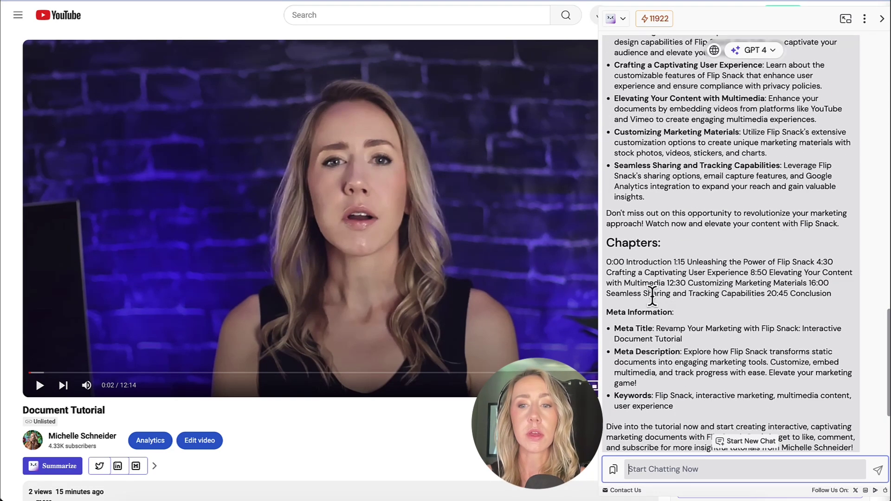
{"action": "scroll", "coordinate": [653, 297], "scroll_direction": "down", "scroll_amount": 3}
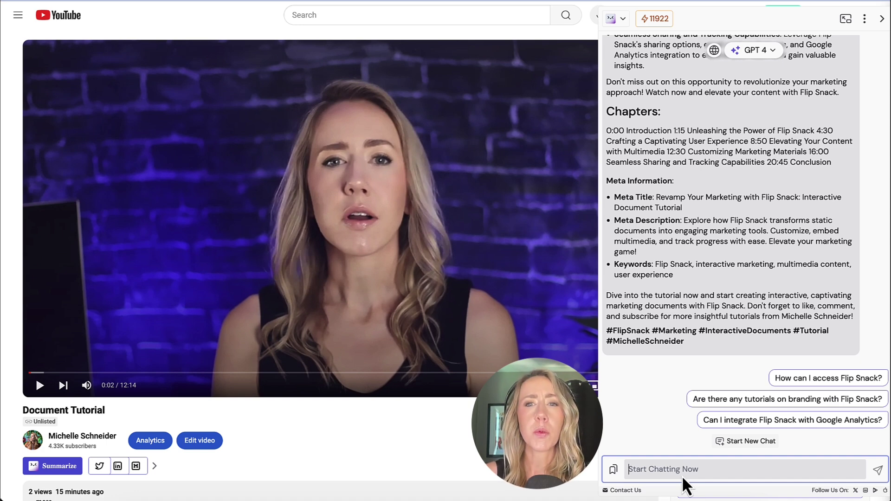
- Ask the chat "What would 30 good meta tags be to promote this video?"
{"action": "type", "text": "What would 30 good meta tags be to promote this video?"}
{"action": "key", "text": "Return"}
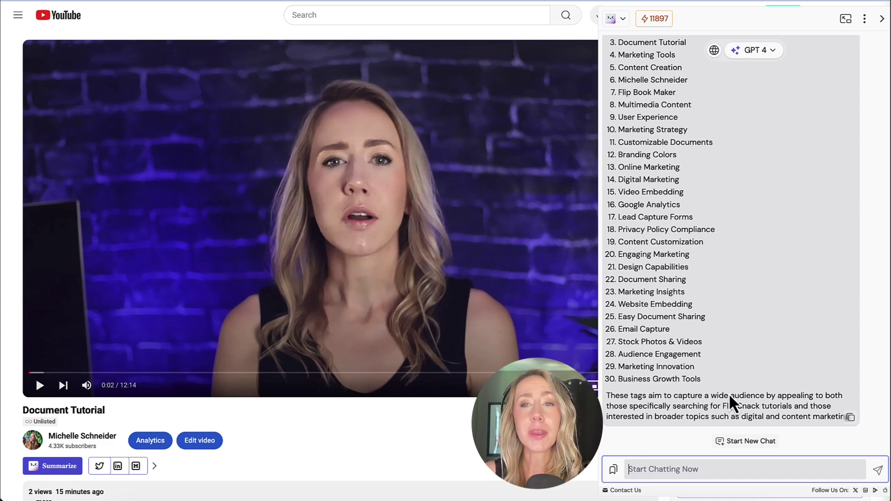
- Review the chat from the tag list back to the Blog SEO section and the blog post's body
{"action": "scroll", "coordinate": [786, 256], "scroll_direction": "up", "scroll_amount": 15}
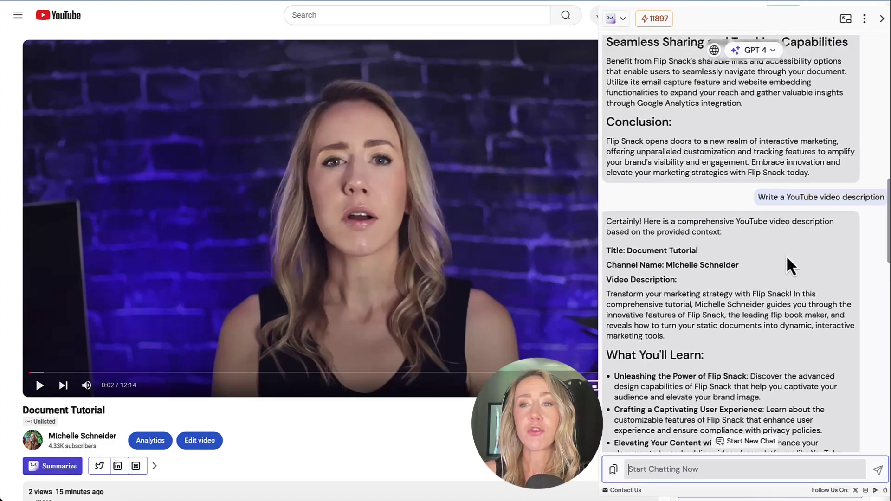
{"action": "scroll", "coordinate": [787, 256], "scroll_direction": "up", "scroll_amount": 15}
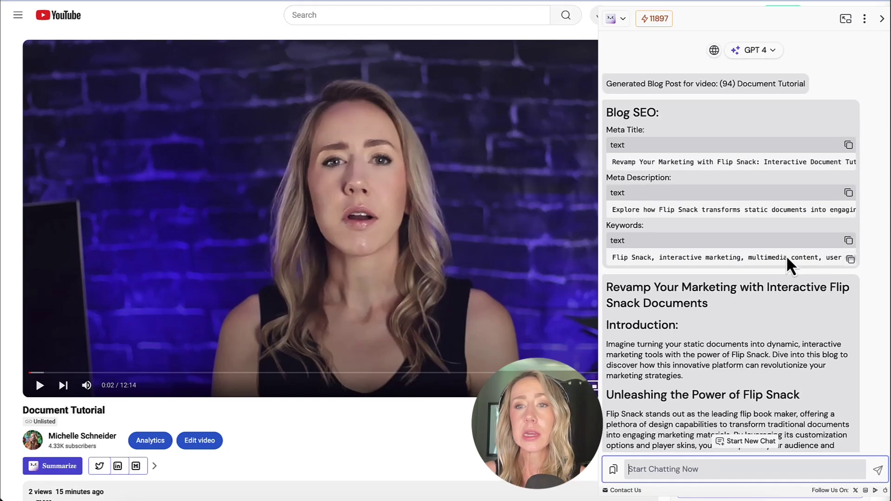
{"action": "scroll", "coordinate": [786, 255], "scroll_direction": "down", "scroll_amount": 3}
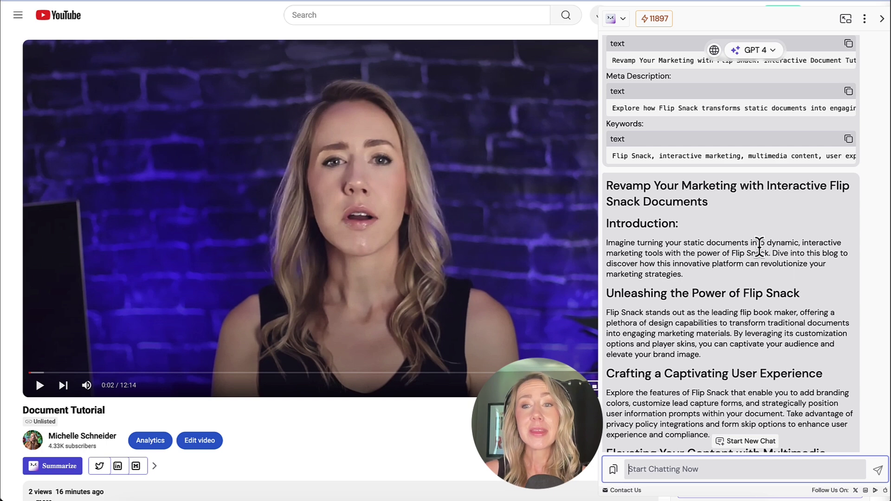
{"action": "scroll", "coordinate": [749, 255], "scroll_direction": "down", "scroll_amount": 1}
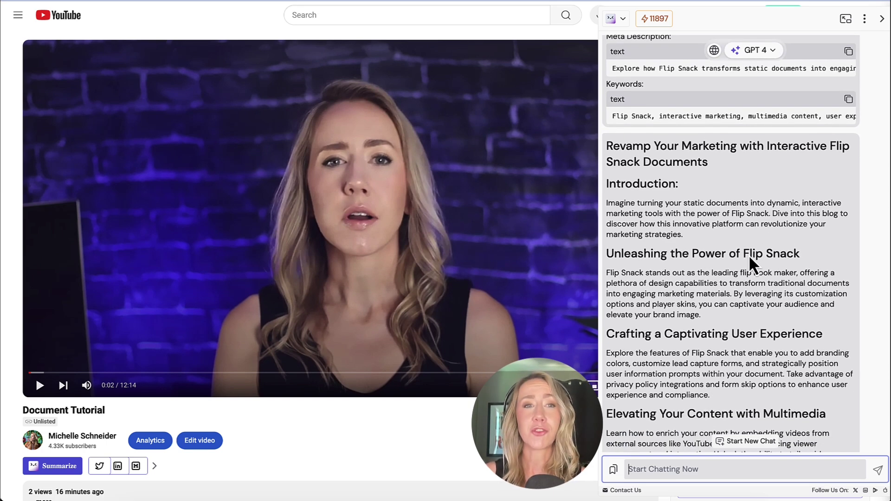
{"action": "scroll", "coordinate": [748, 255], "scroll_direction": "up", "scroll_amount": 1}
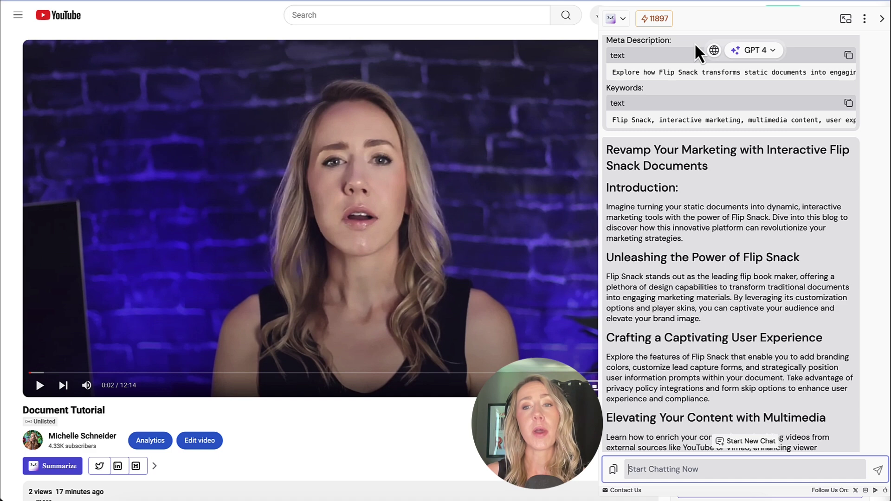
{"action": "scroll", "coordinate": [757, 130], "scroll_direction": "down", "scroll_amount": 4}
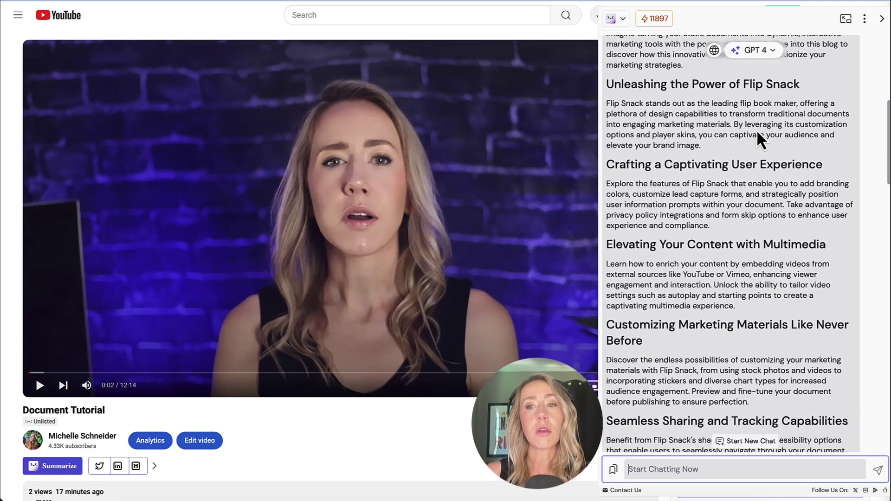
{"action": "scroll", "coordinate": [757, 129], "scroll_direction": "down", "scroll_amount": 4}
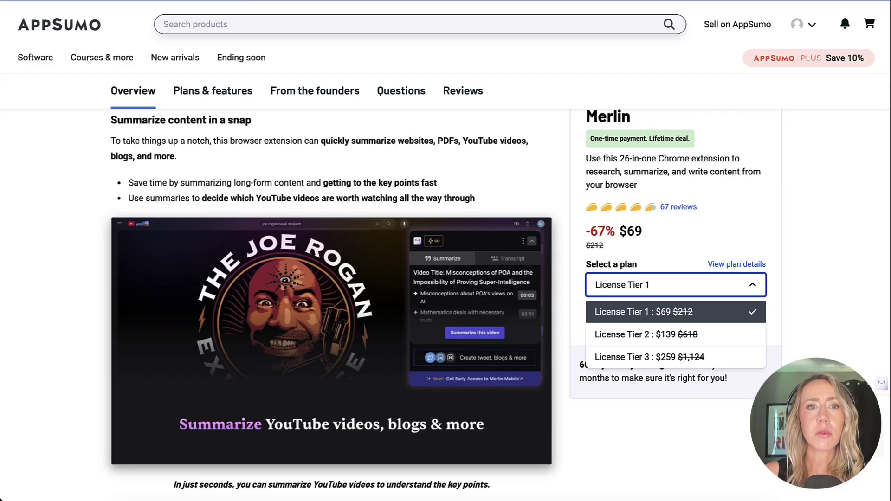
- Examine Merlin's AppSumo product page, covering the introduction, at-a-glance details and the overview sections on AI models, site chat and content generation
{"action": "scroll", "coordinate": [355, 212], "scroll_direction": "up", "scroll_amount": 20}
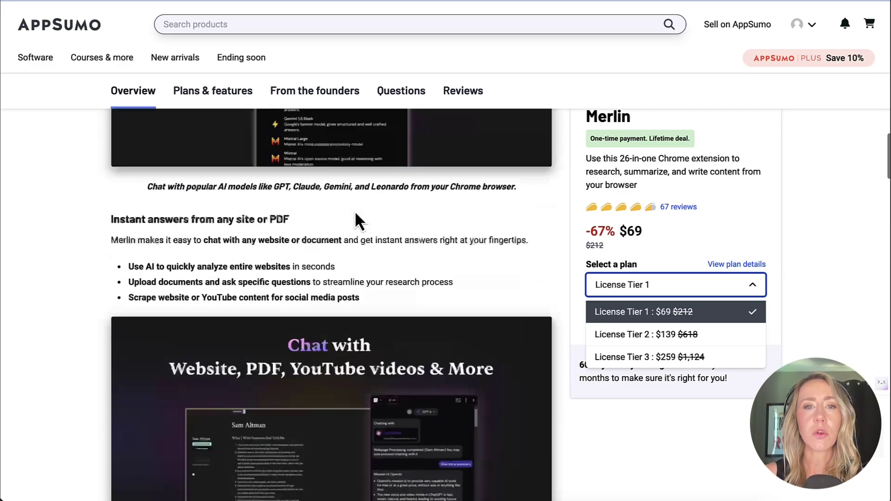
{"action": "scroll", "coordinate": [354, 212], "scroll_direction": "up", "scroll_amount": 5}
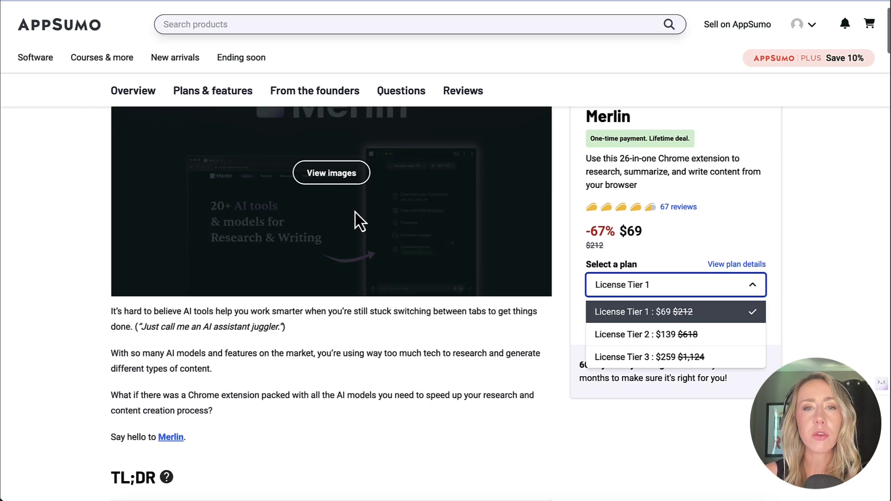
{"action": "scroll", "coordinate": [355, 212], "scroll_direction": "up", "scroll_amount": 2}
{"action": "scroll", "coordinate": [355, 213], "scroll_direction": "down", "scroll_amount": 1}
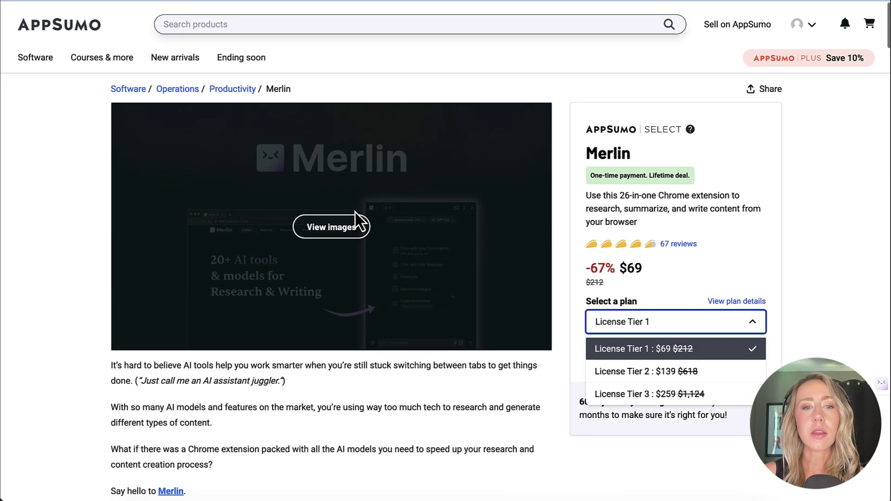
{"action": "scroll", "coordinate": [355, 212], "scroll_direction": "down", "scroll_amount": 15}
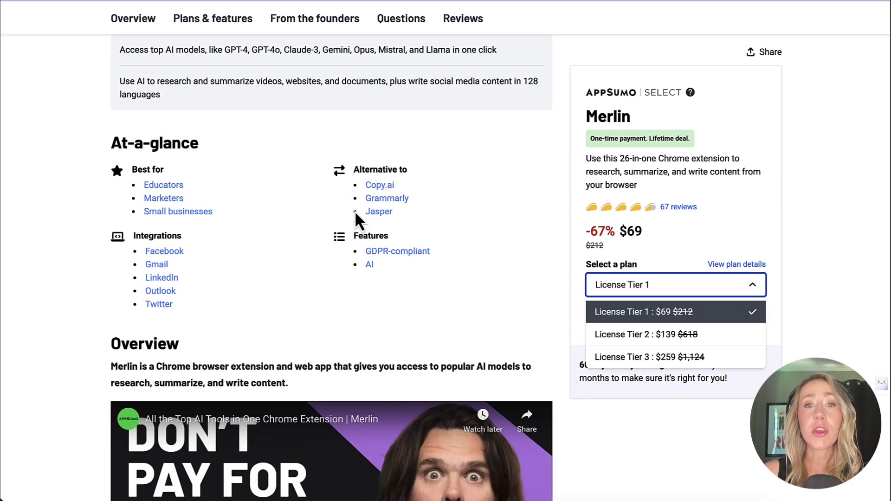
{"action": "scroll", "coordinate": [356, 213], "scroll_direction": "down", "scroll_amount": 1}
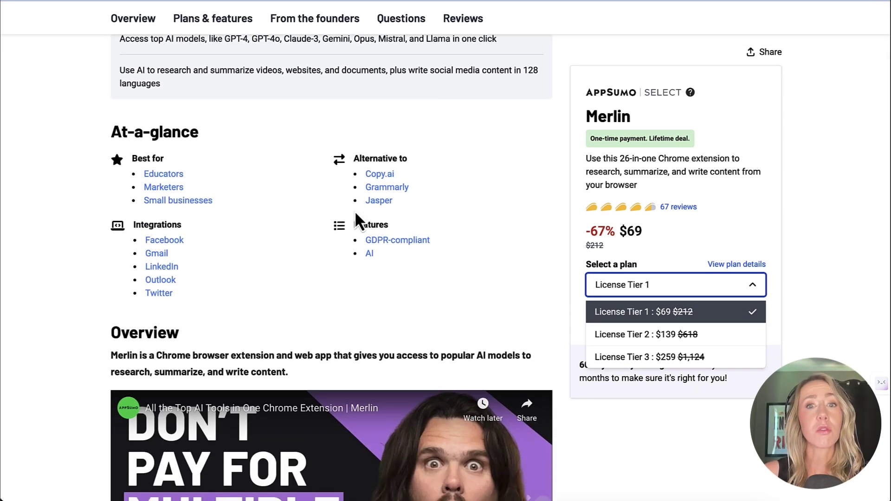
{"action": "scroll", "coordinate": [355, 212], "scroll_direction": "down", "scroll_amount": 4}
{"action": "scroll", "coordinate": [355, 212], "scroll_direction": "down", "scroll_amount": 4}
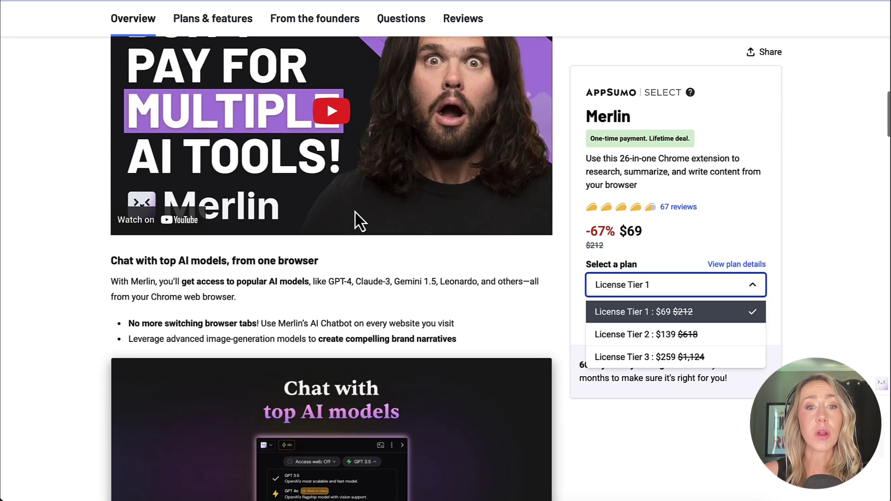
{"action": "scroll", "coordinate": [355, 213], "scroll_direction": "down", "scroll_amount": 2}
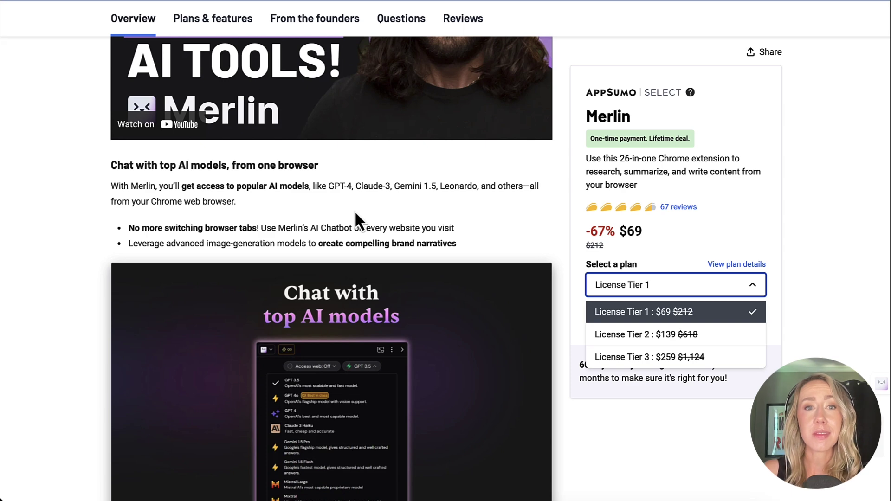
{"action": "scroll", "coordinate": [354, 211], "scroll_direction": "down", "scroll_amount": 10}
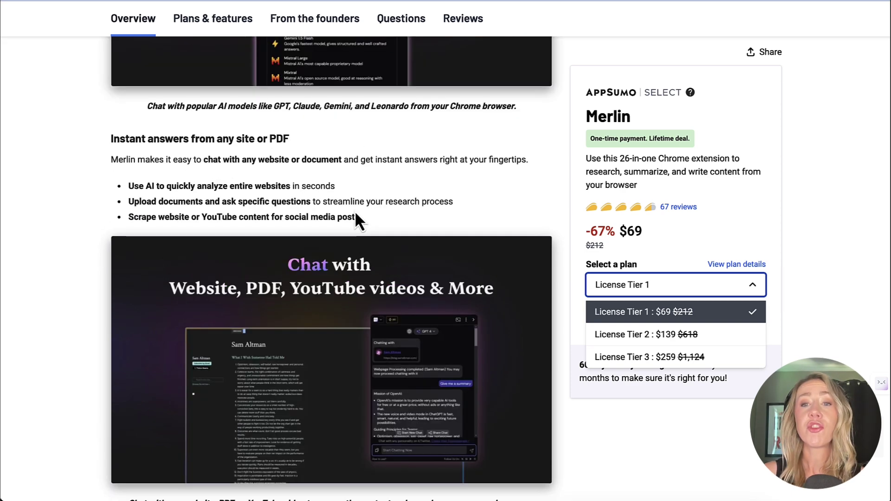
{"action": "scroll", "coordinate": [355, 211], "scroll_direction": "down", "scroll_amount": 8}
{"action": "scroll", "coordinate": [354, 211], "scroll_direction": "down", "scroll_amount": 10}
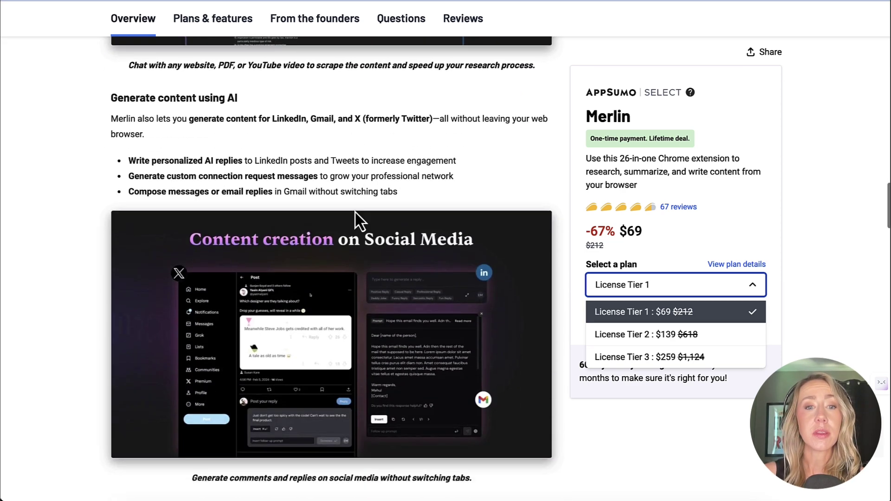